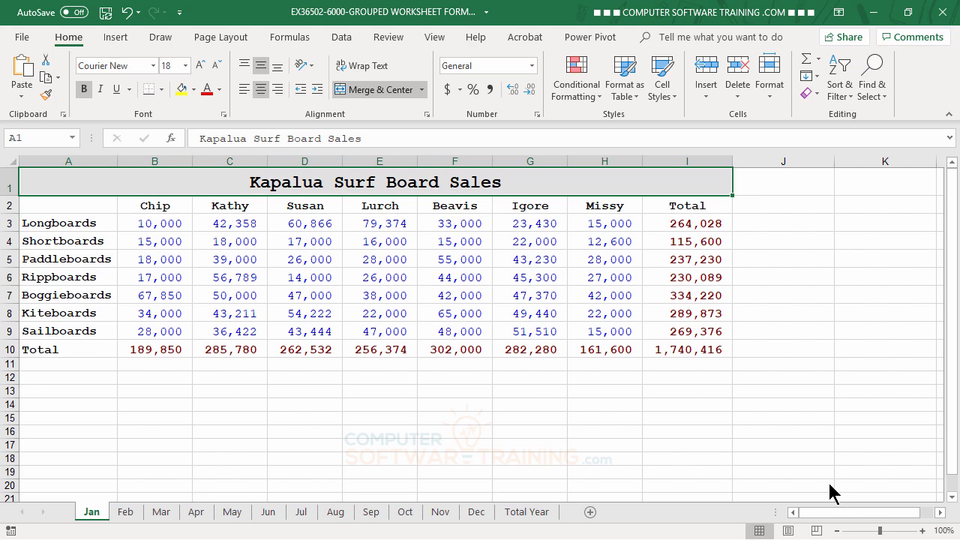
Compare the layout of the monthly sheets from Jan to Jun with one another and with the Total Year sheet
left_click(125, 515)
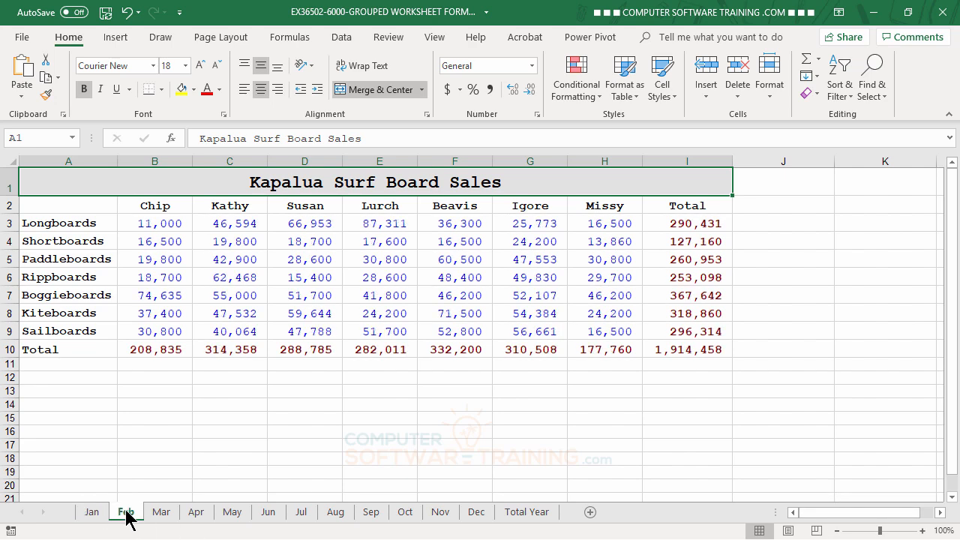
left_click(517, 522)
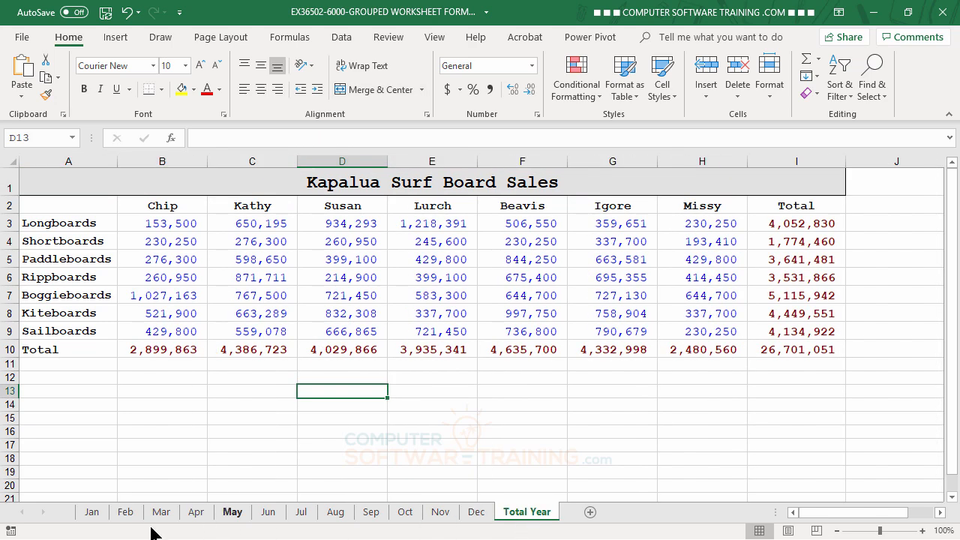
left_click(100, 518)
left_click(125, 514)
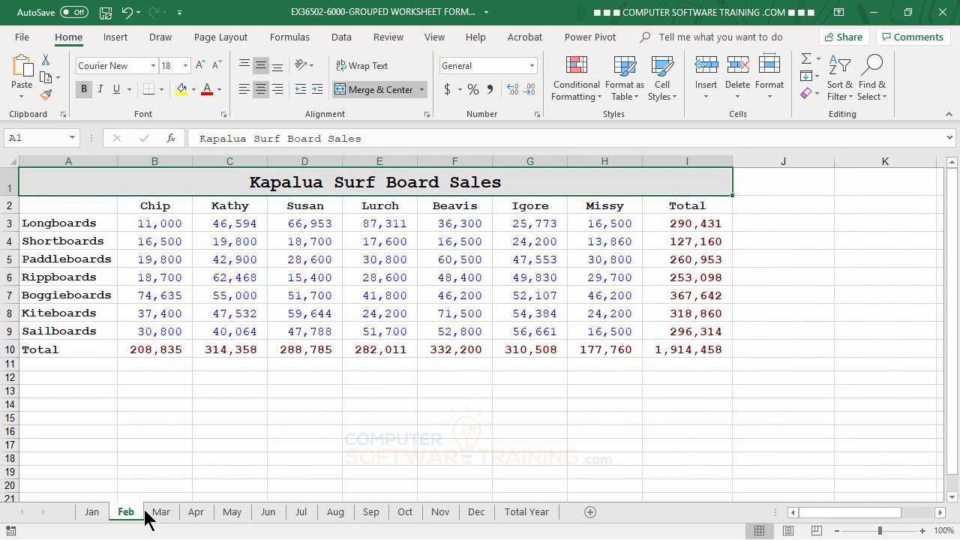
left_click(160, 514)
left_click(198, 515)
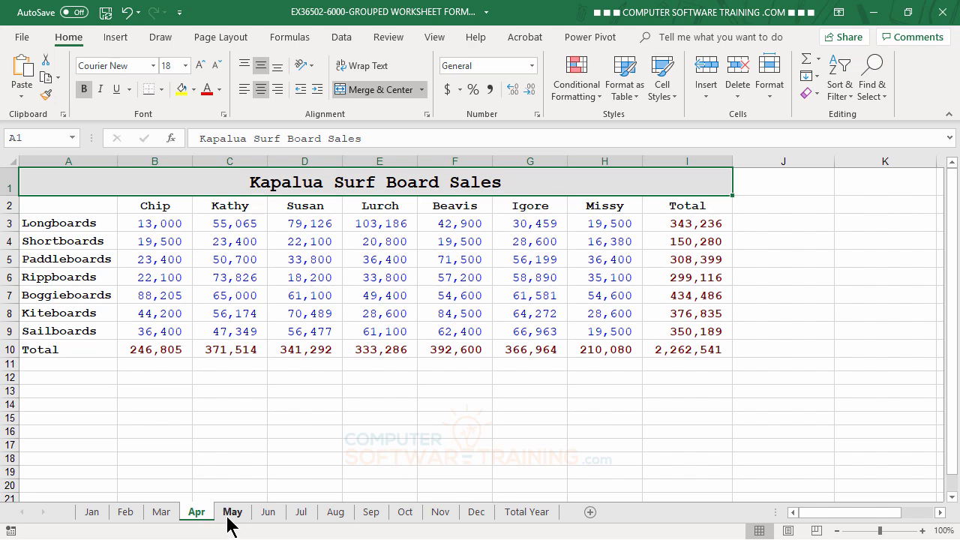
left_click(230, 516)
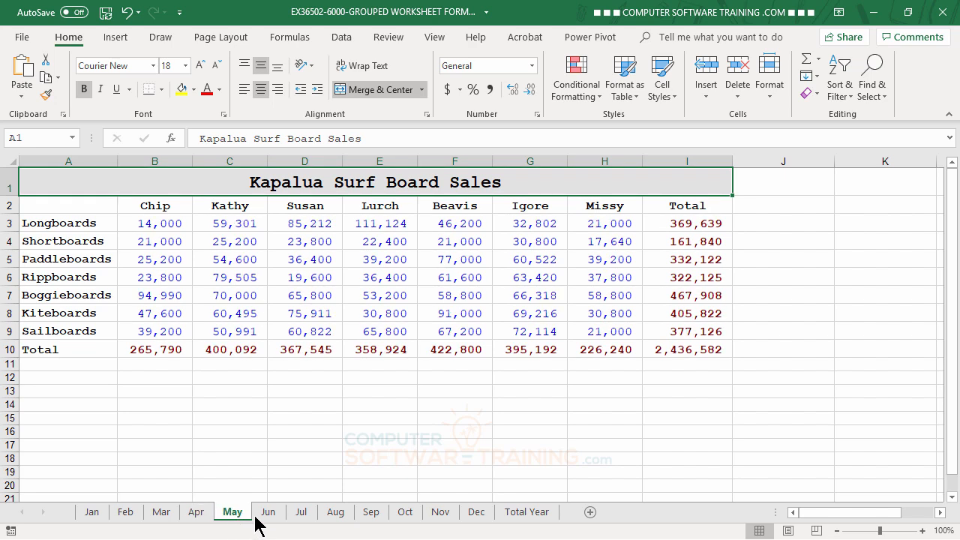
left_click(95, 513)
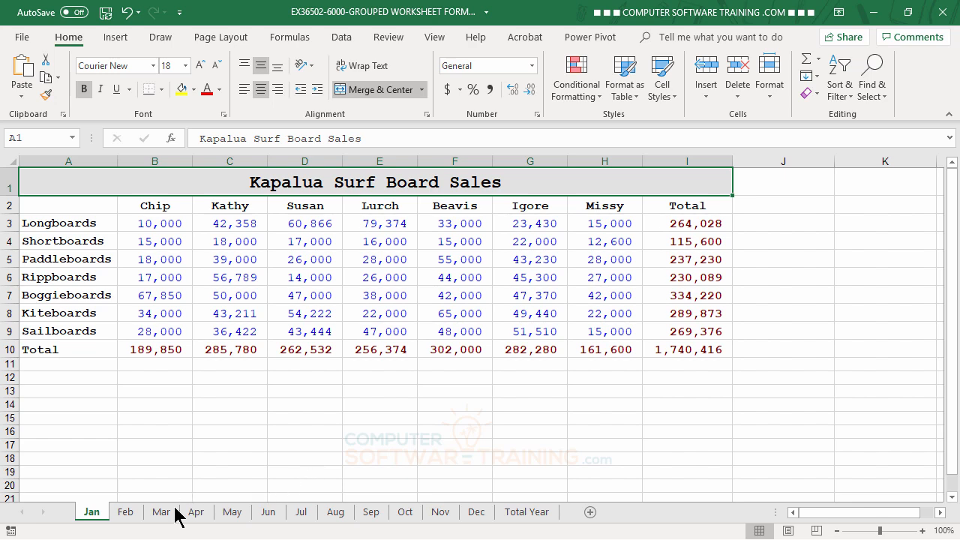
left_click(128, 519)
left_click(157, 518)
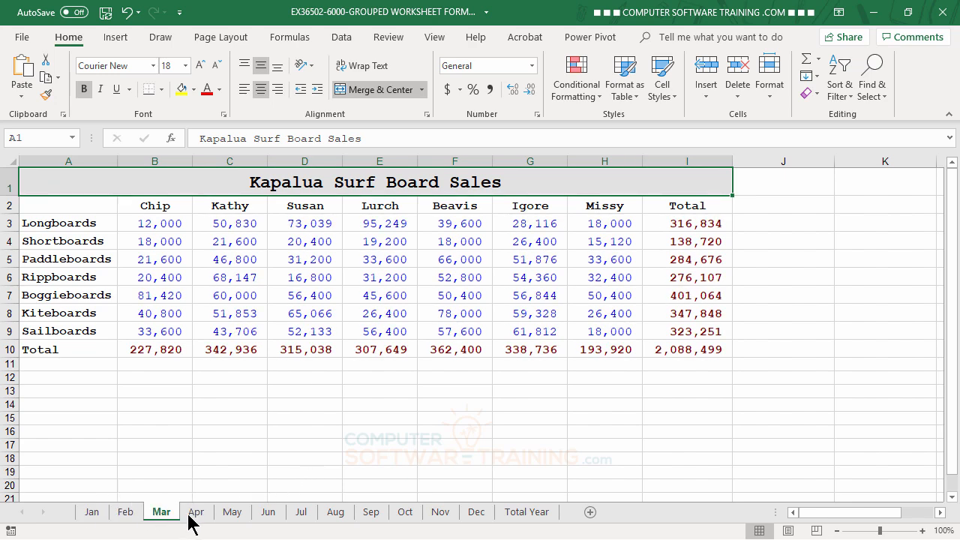
left_click(194, 517)
left_click(232, 516)
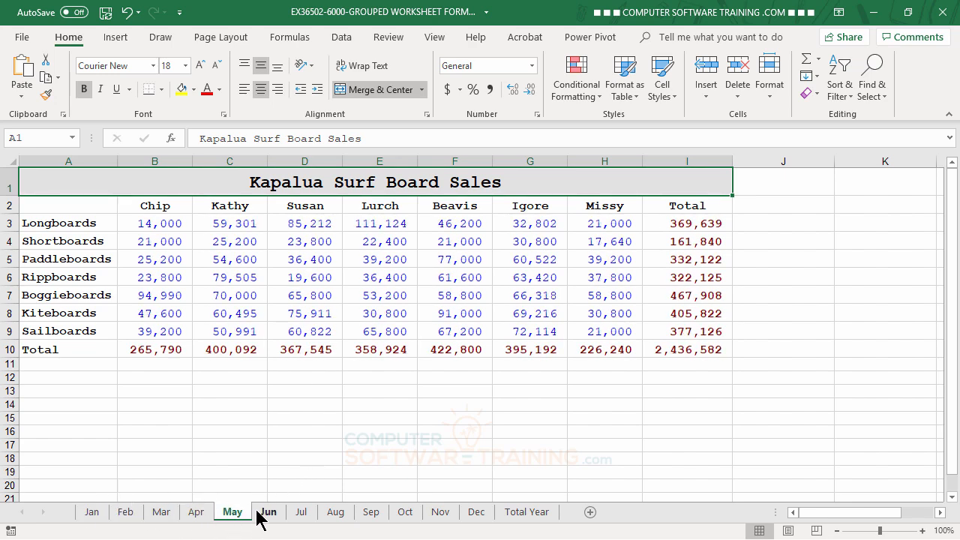
left_click(266, 518)
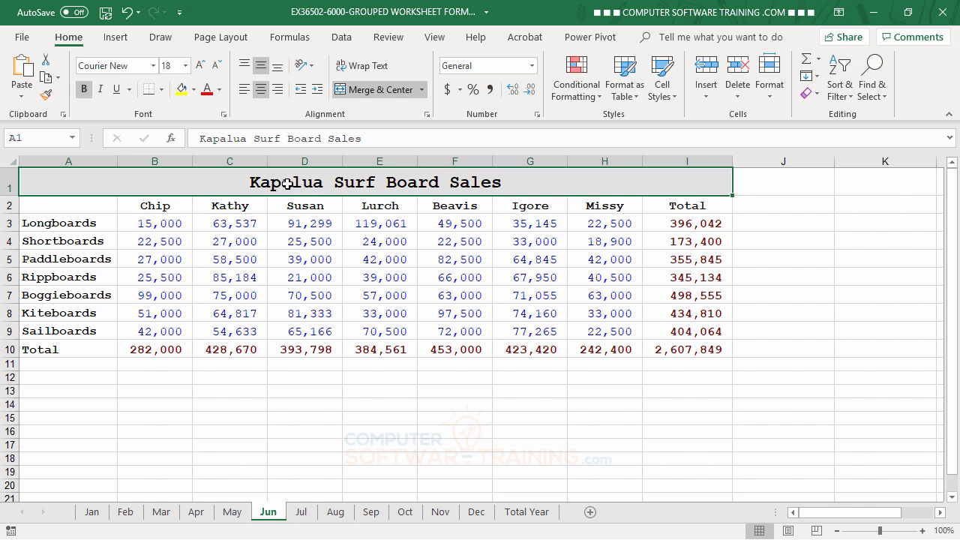
Check that the title, headings and totals occupy the same cells on the Jan to May and Total Year sheets
left_click(93, 512)
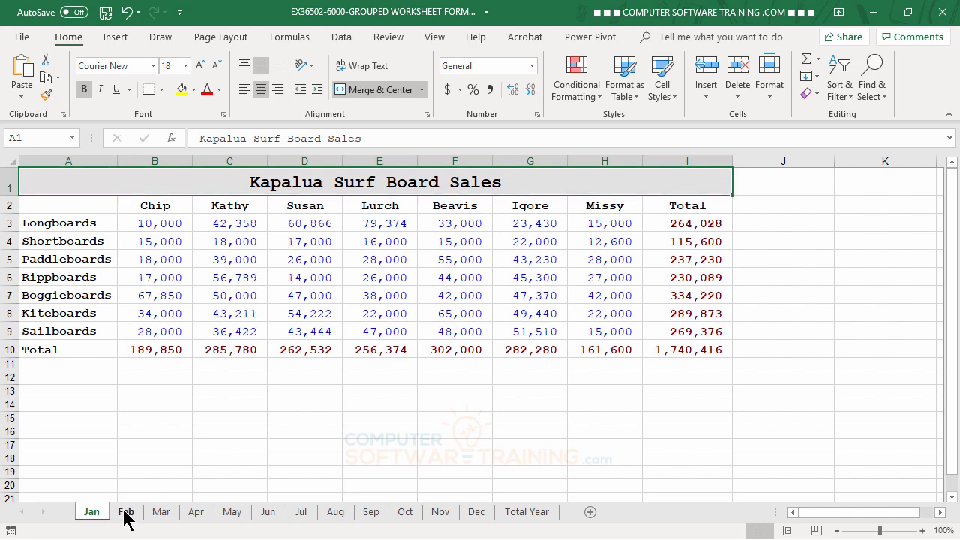
left_click(124, 513)
left_click(104, 515)
left_click(128, 516)
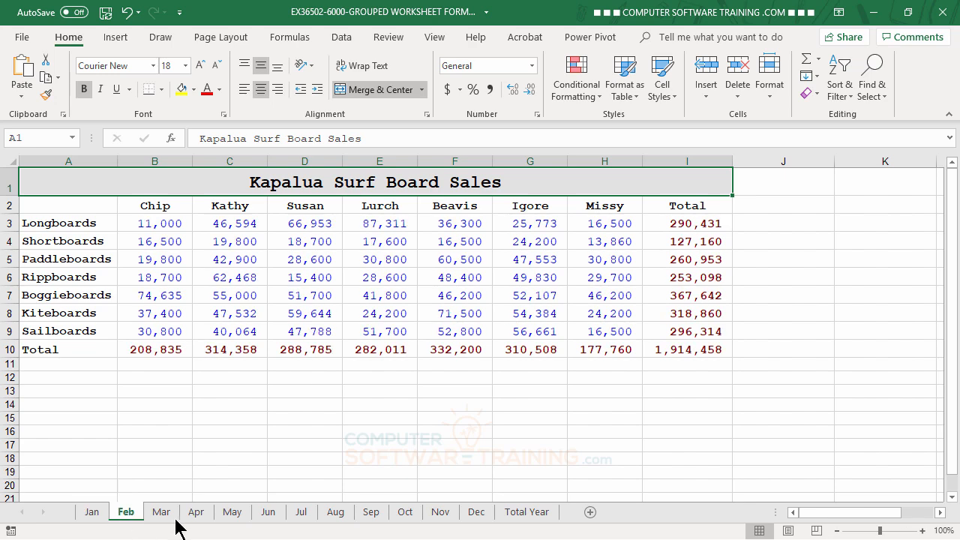
left_click(164, 514)
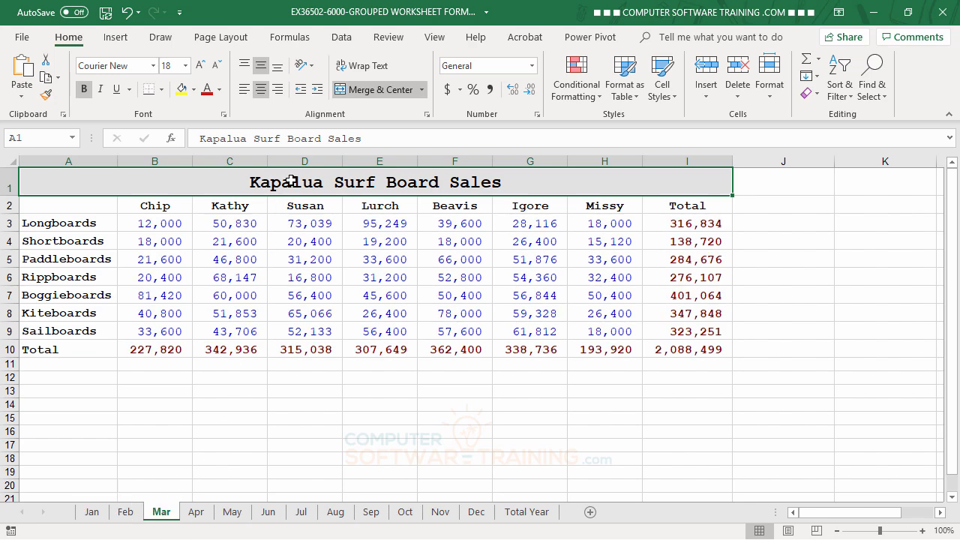
left_click(198, 514)
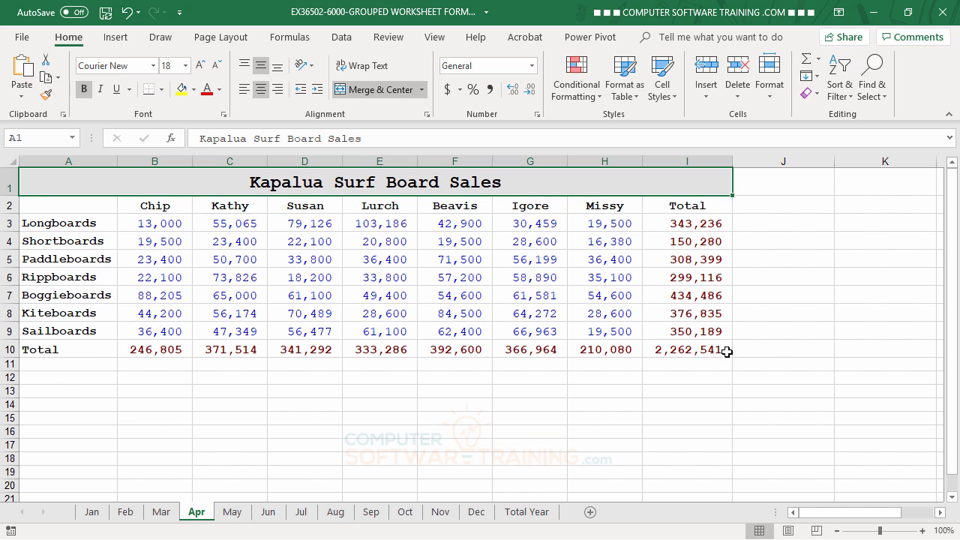
left_click(539, 511, "ctrl")
left_click(92, 518)
left_click(125, 515)
left_click(154, 518)
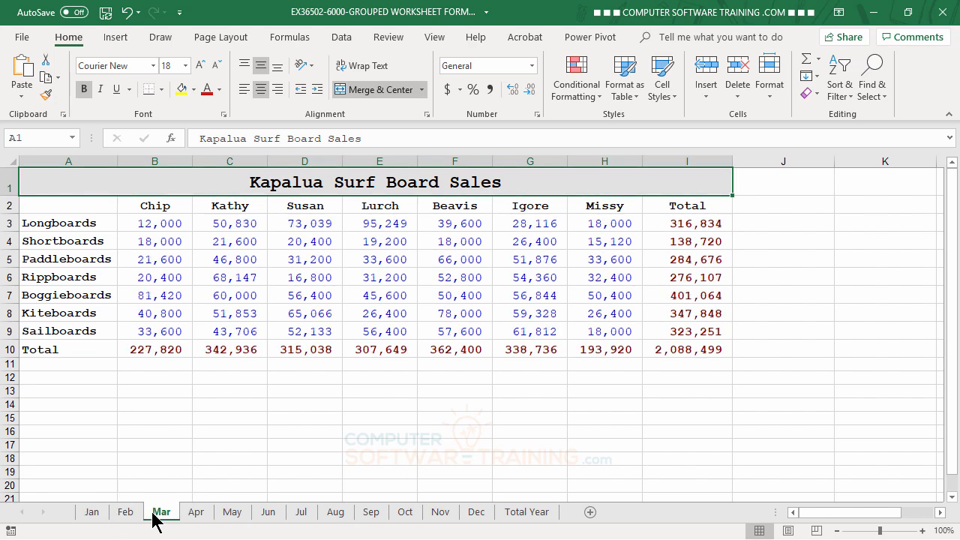
left_click(193, 518)
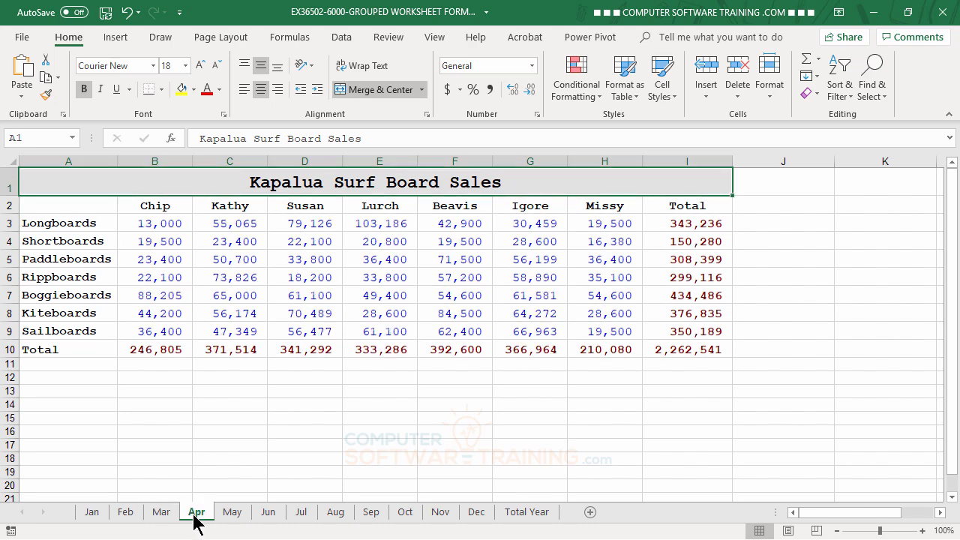
left_click(234, 517)
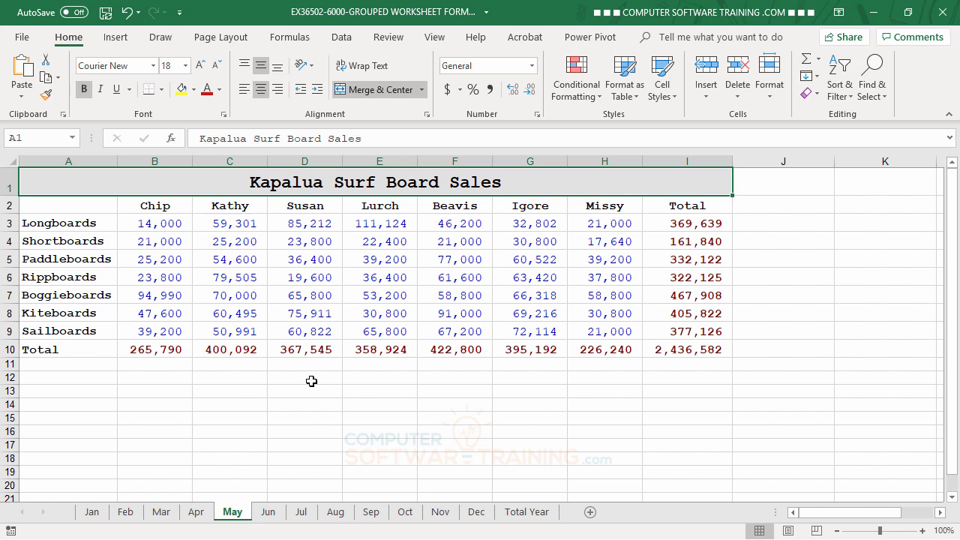
Group all worksheets with Jan as the active sheet and check the full workbook title for the group indicator
left_click(92, 512)
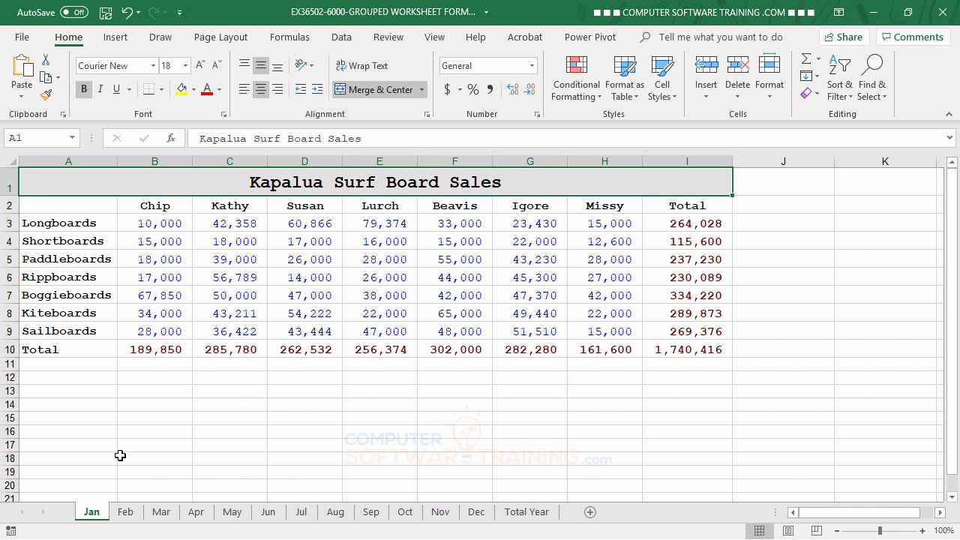
right_click(102, 510)
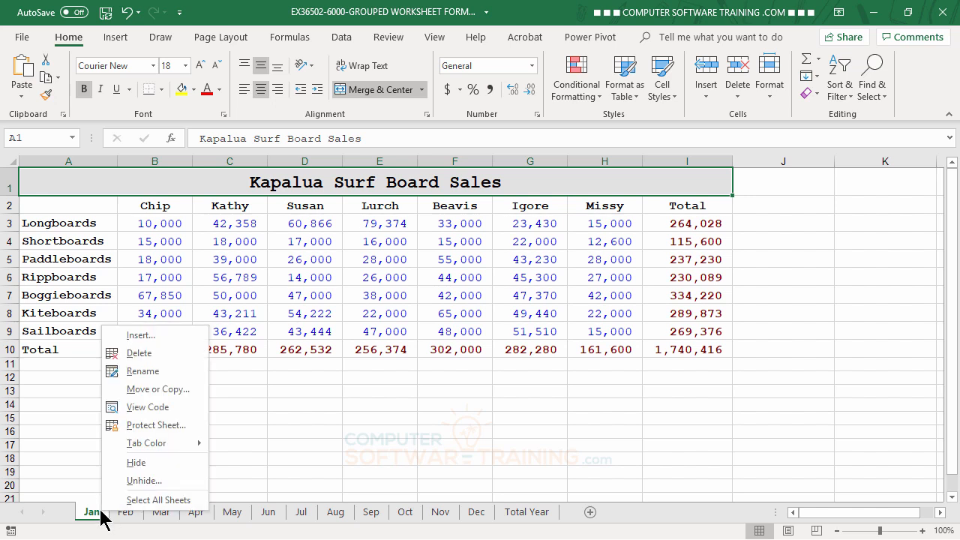
left_click(157, 501)
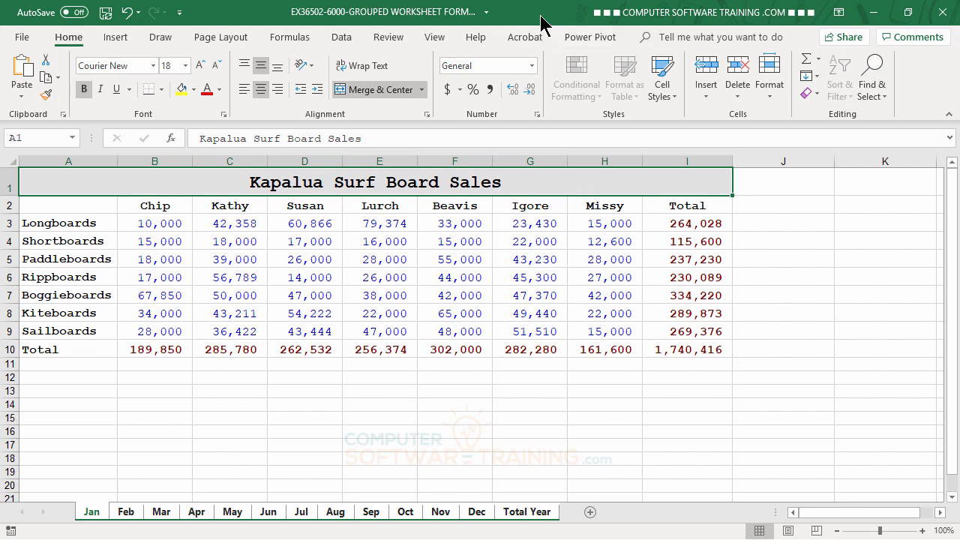
left_click_drag(540, 22, 577, 79)
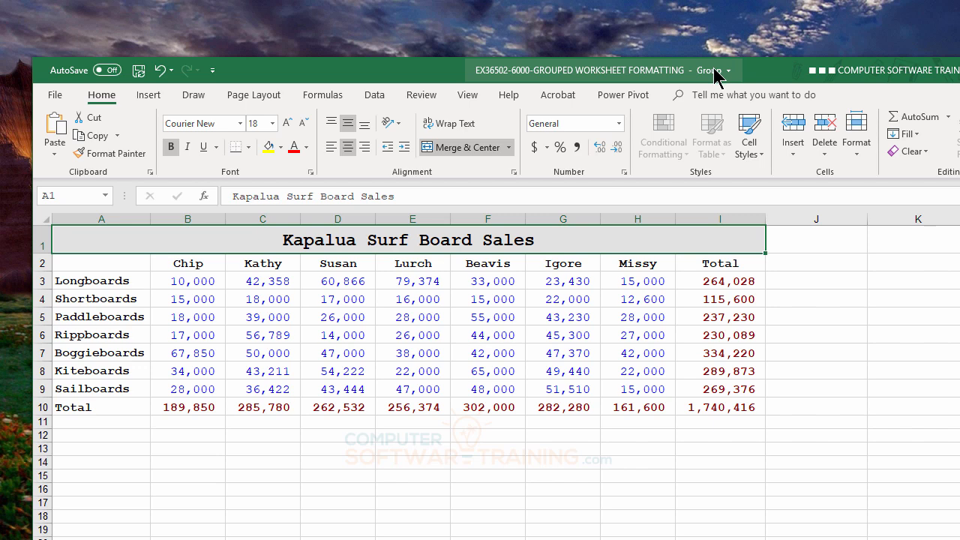
double_click(334, 75)
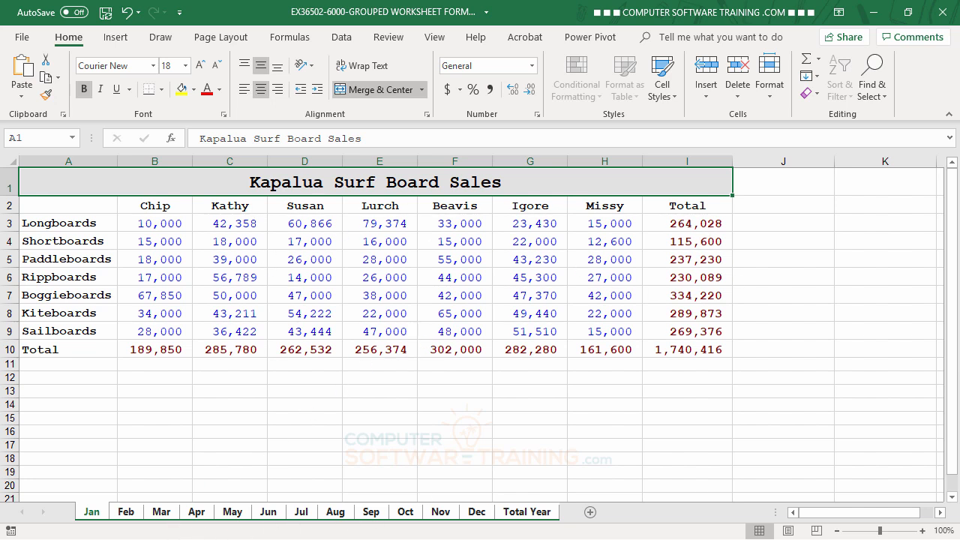
Replace the word Kapalua with Chicago in the title in cell A1 across the grouped sheets
double_click(287, 183)
double_click(287, 183)
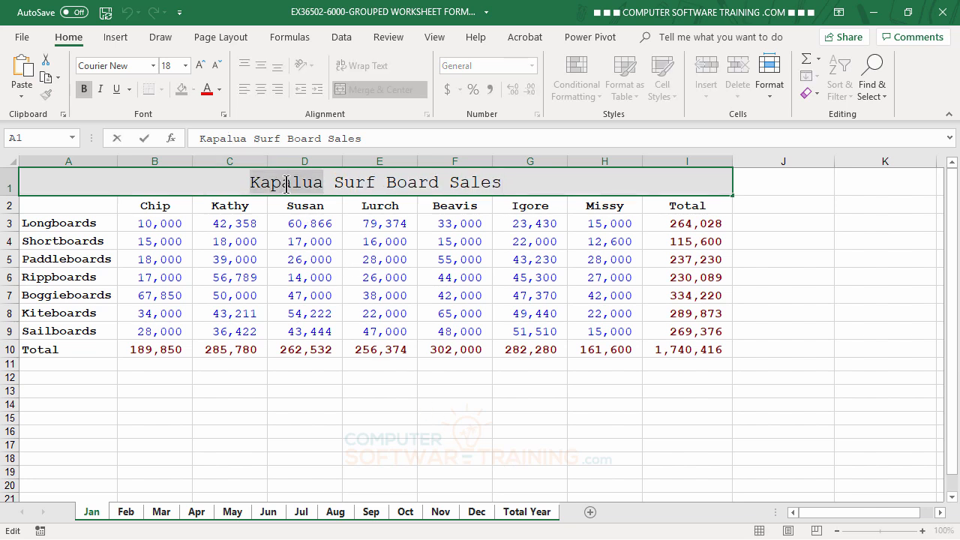
type("Chica")
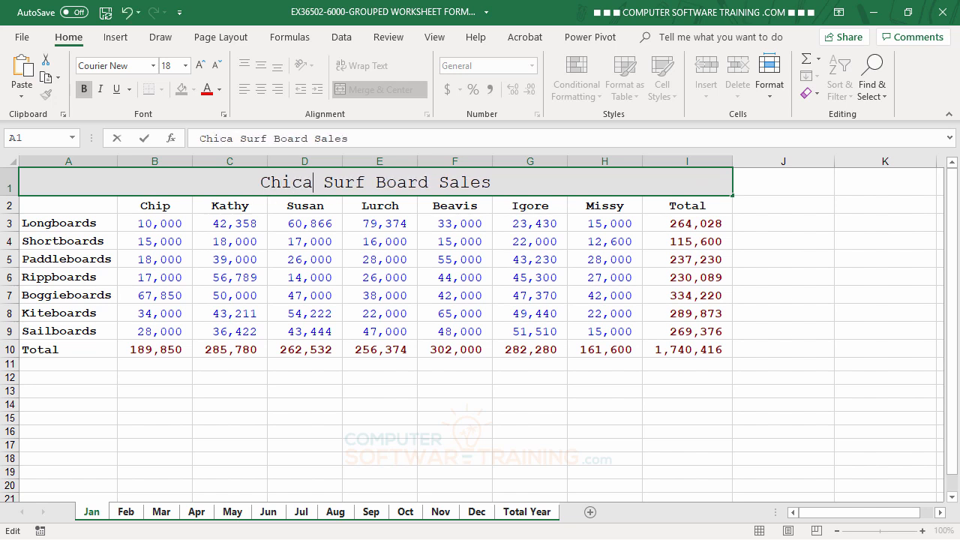
type("go")
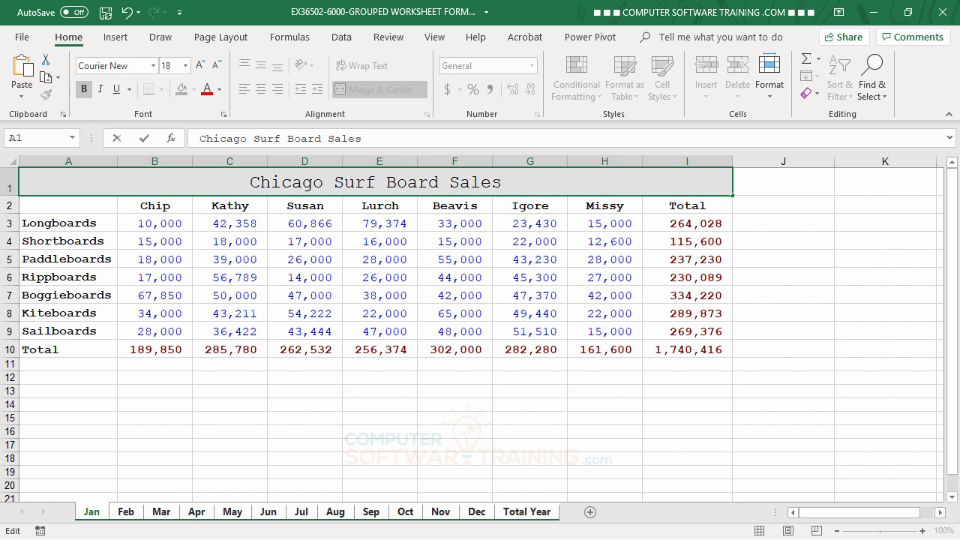
key("Return")
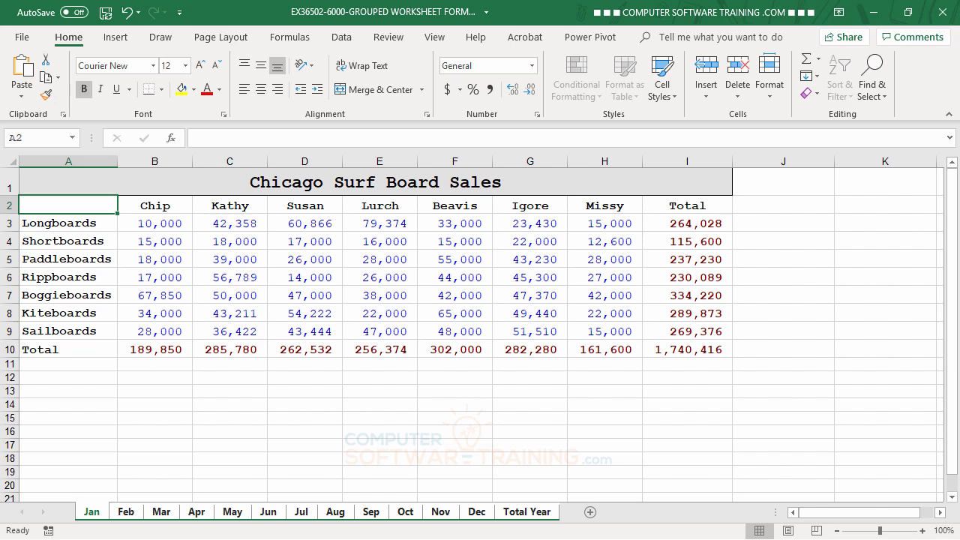
Enter the new salesperson's first name as the heading in cell B2 of the grouped sheets
left_click(161, 211)
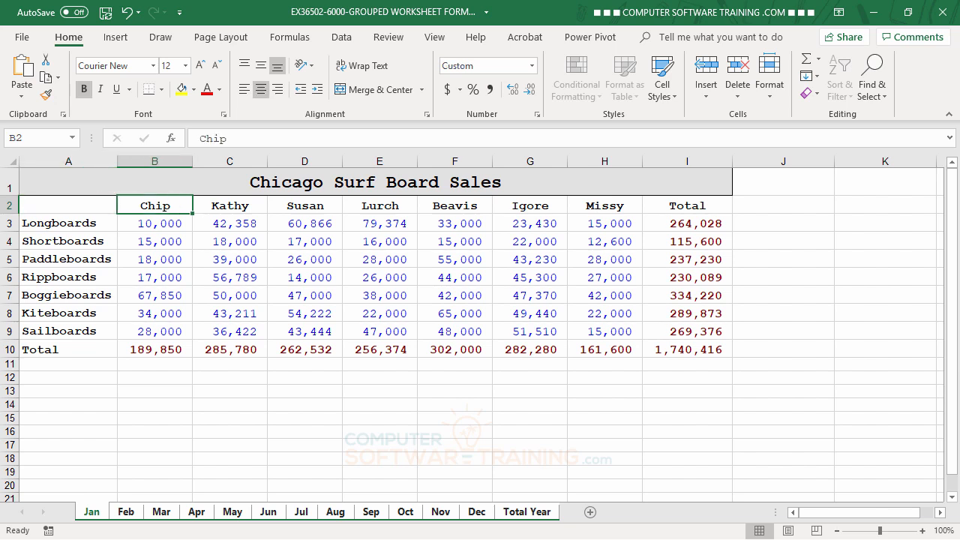
type("Bob")
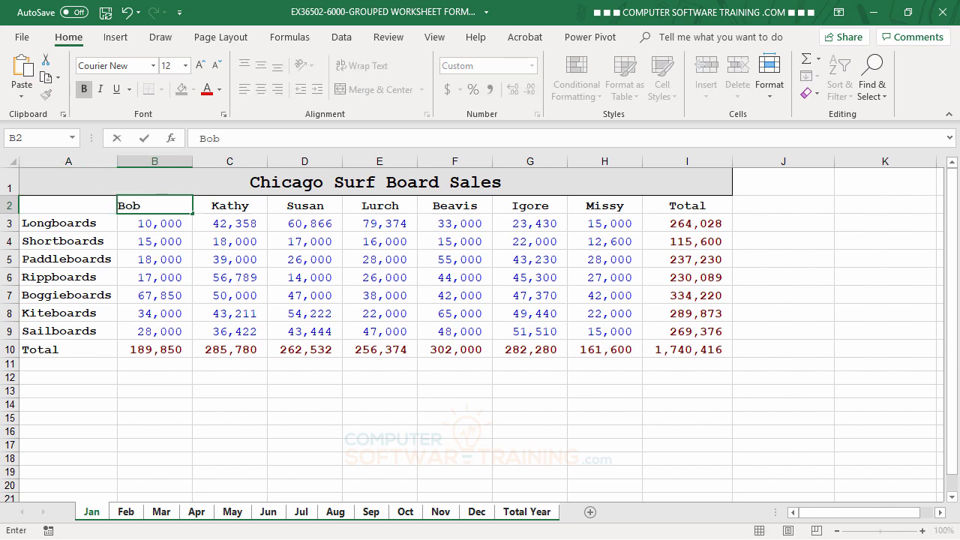
key("Return")
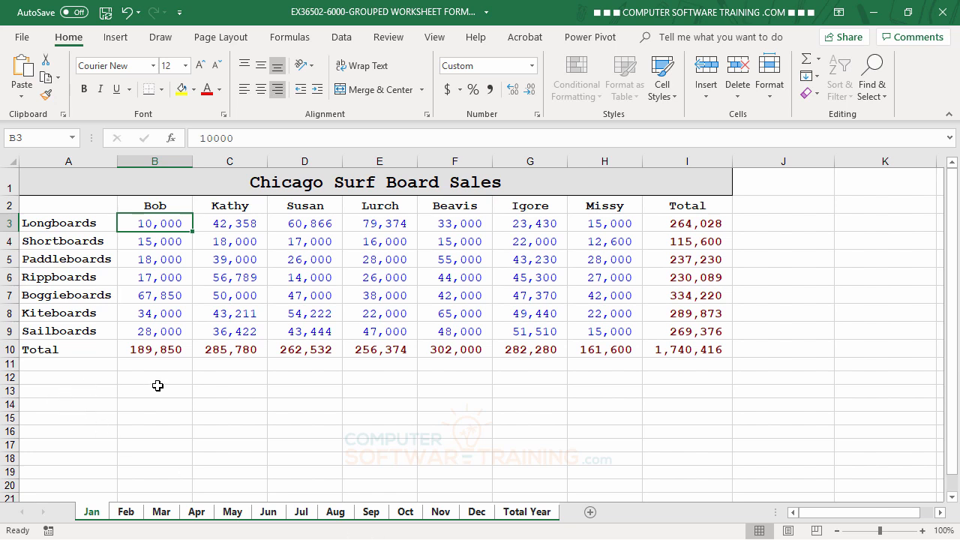
Add the row label Average in cell A11, directly below the Total label
left_click(35, 363)
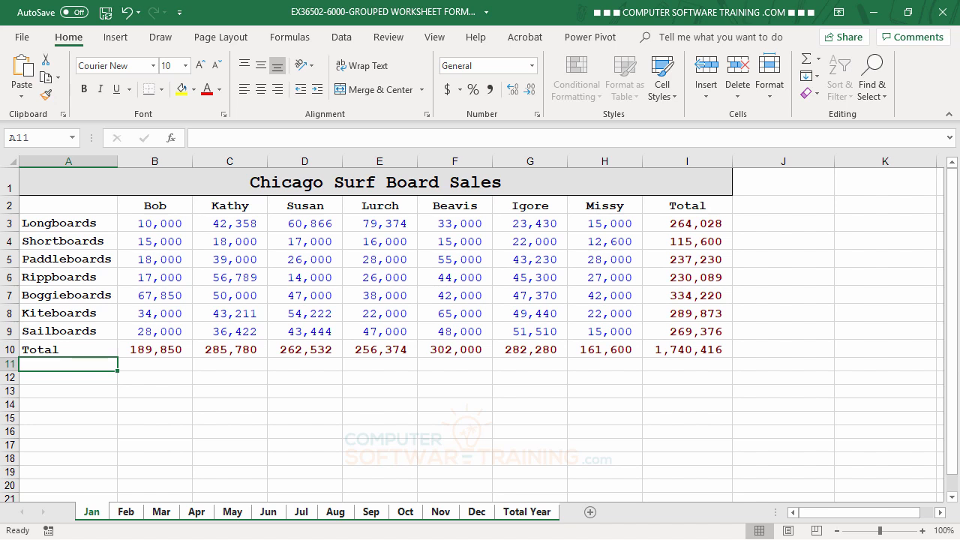
type("Aver")
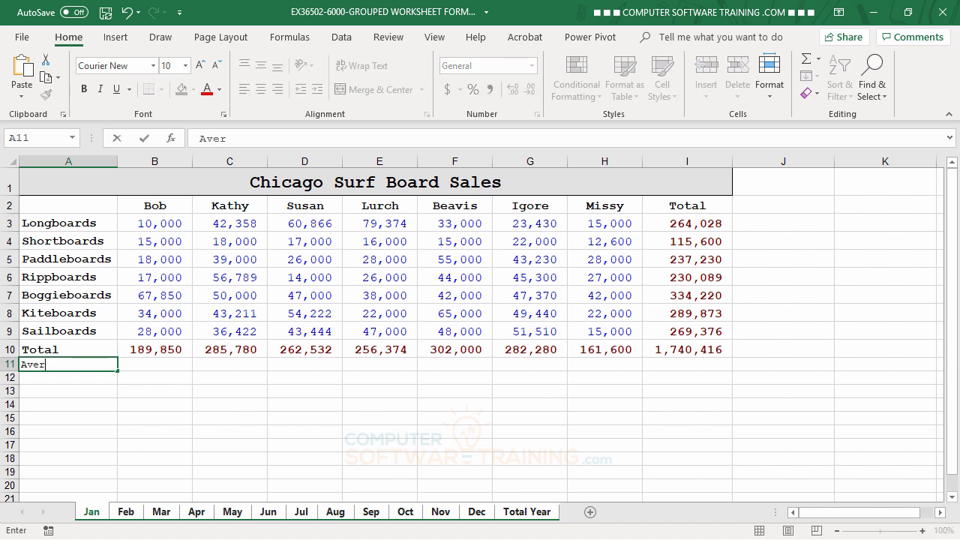
type("age")
key("Return")
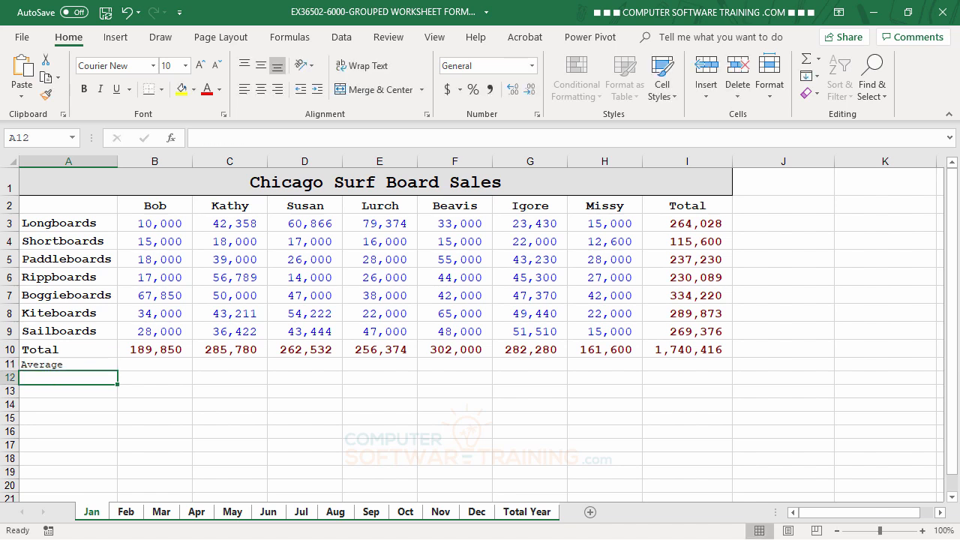
Insert an AVERAGE formula in cell B11 covering B3:B9, leaving out the total row
left_click(148, 364)
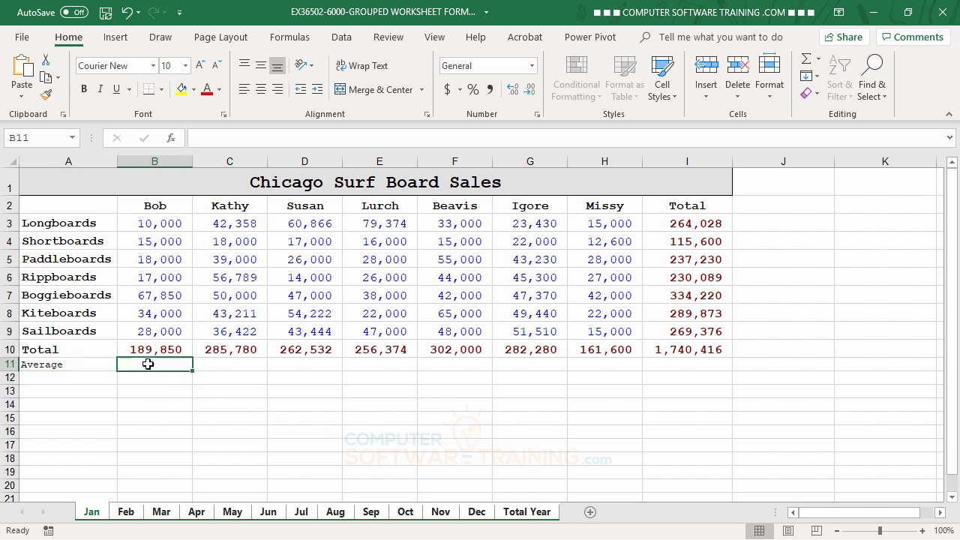
left_click(820, 59)
left_click(837, 99)
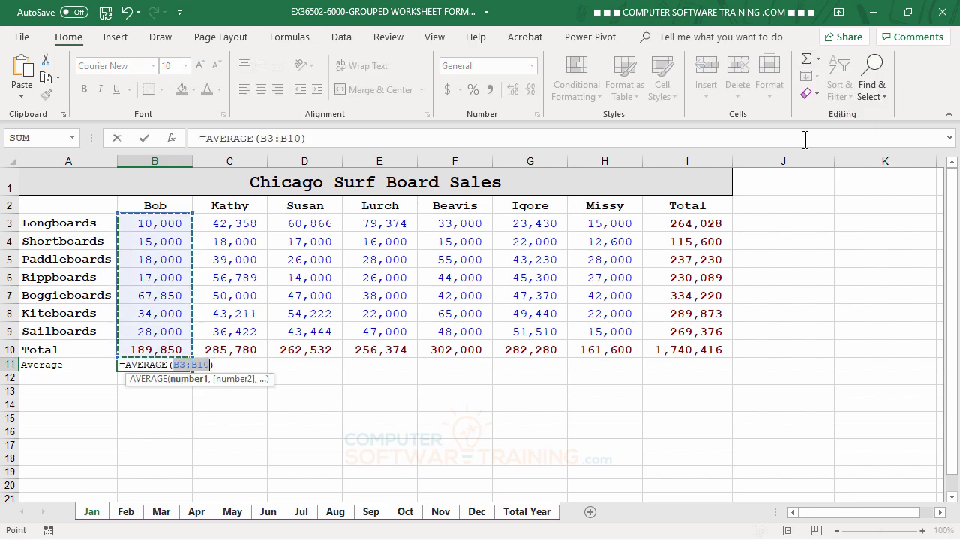
left_click_drag(165, 222, 165, 330)
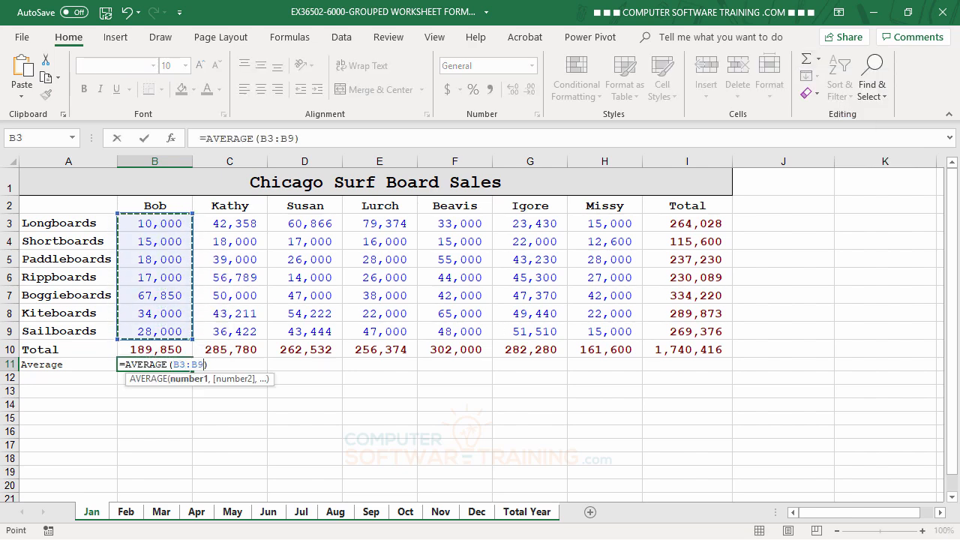
key("Return")
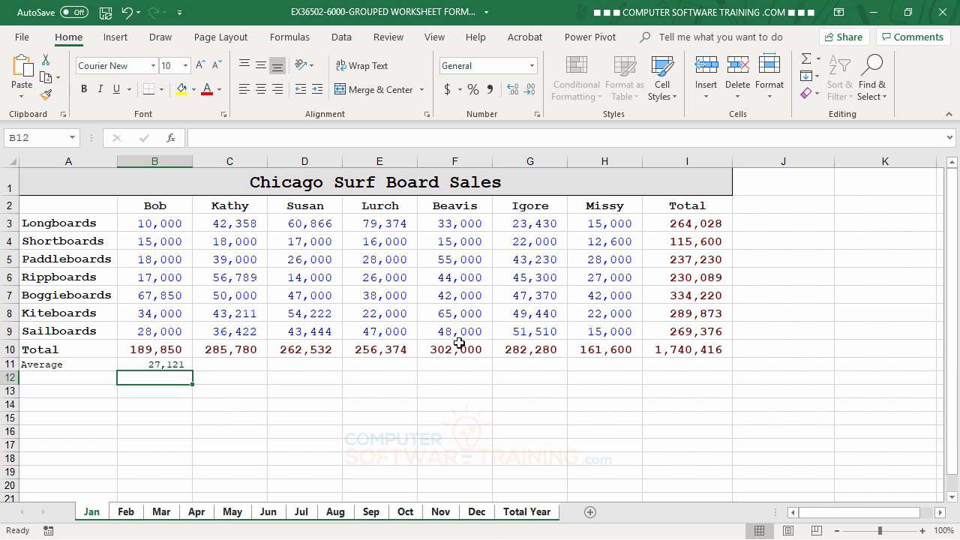
Copy the average formula from cell B11 across the Average row through the Total column, I11
left_click(154, 364)
left_click_drag(194, 373, 728, 401)
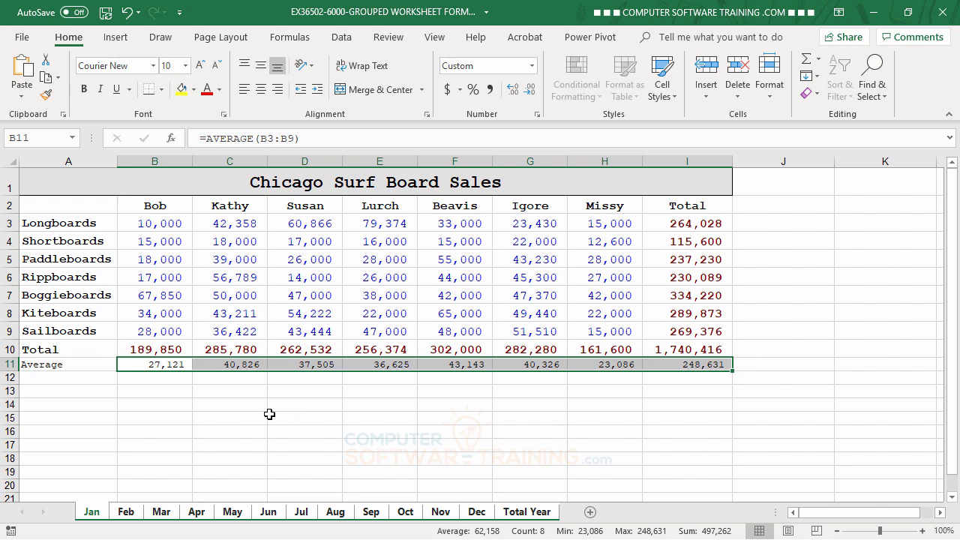
left_click(246, 441)
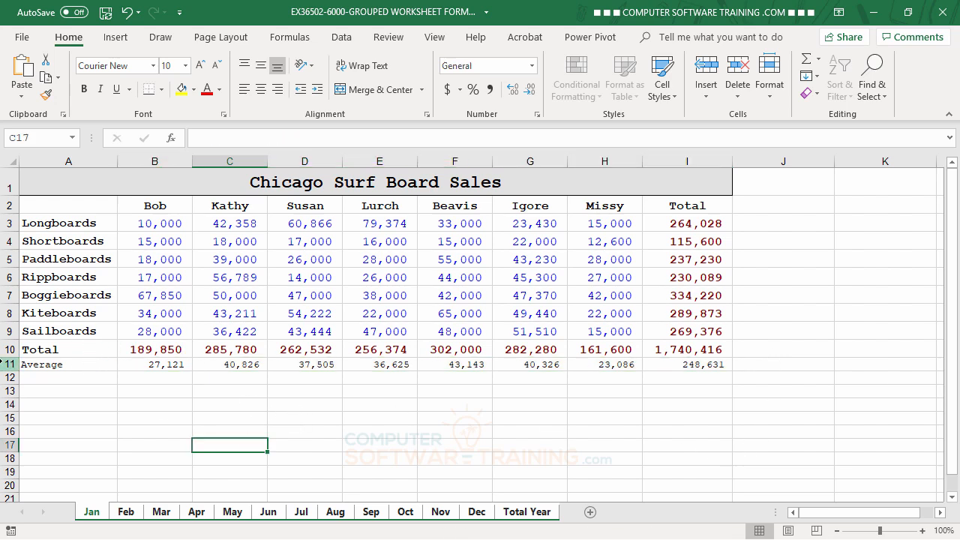
Copy the formatting of the Sailboards row, A9:I9, onto the Average row with Format Painter
left_click(66, 333)
left_click_drag(66, 333, 713, 330)
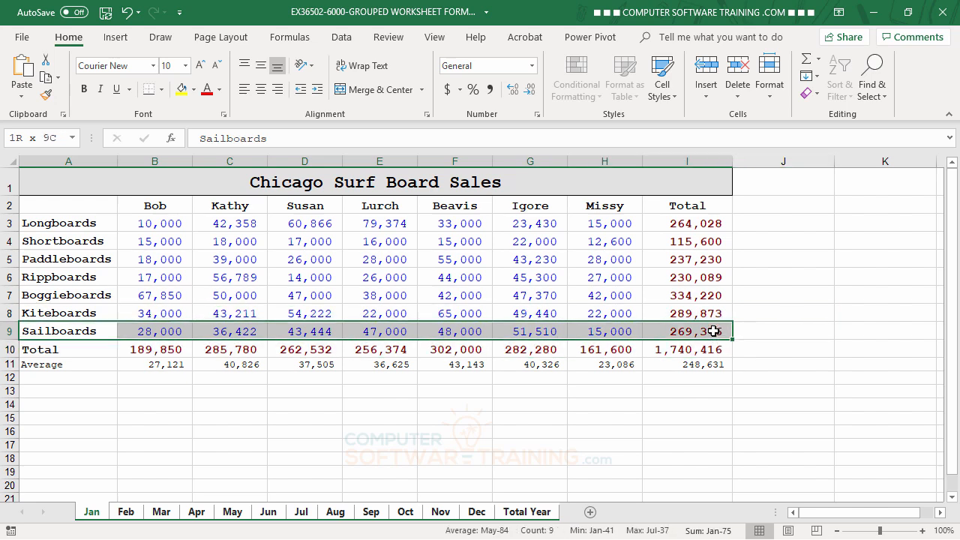
left_click(48, 96)
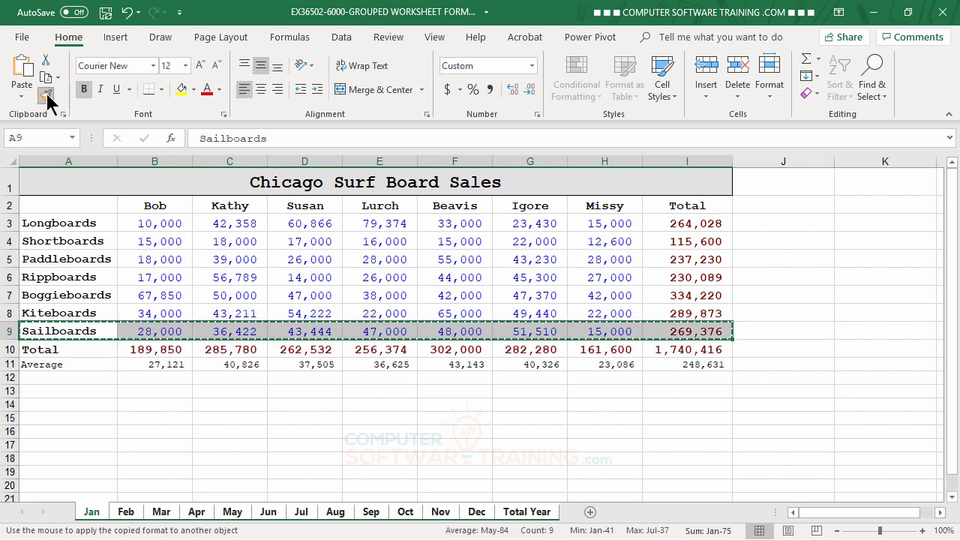
left_click(44, 364)
left_click(141, 421)
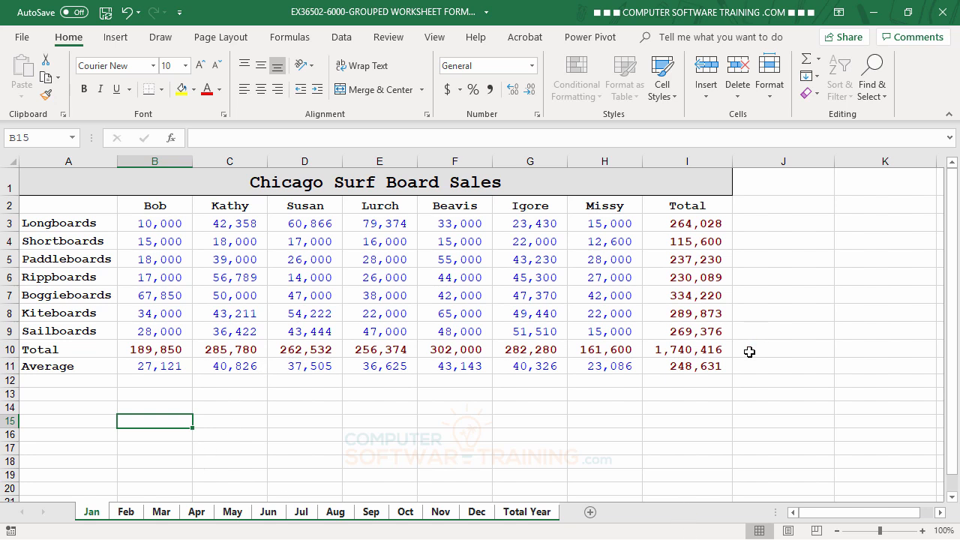
Insert a blank column at column F, between the fourth and fifth salespeople, on the grouped sheets
right_click(450, 161)
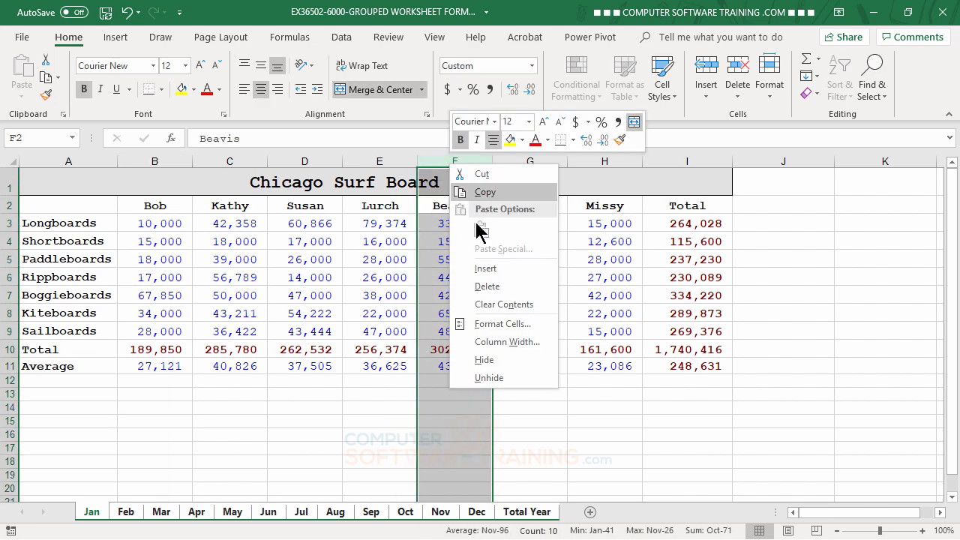
left_click(490, 264)
left_click(675, 447)
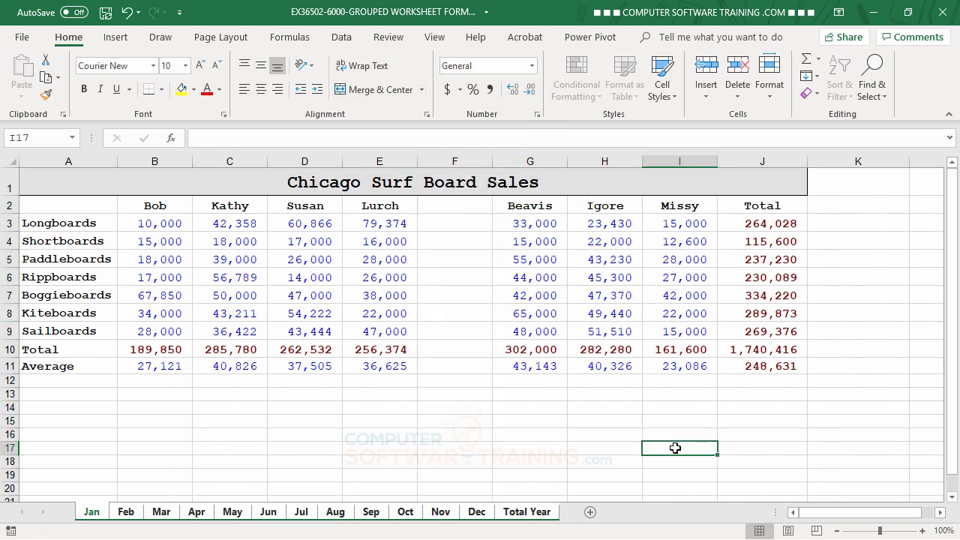
Insert a blank row above the Boggieboards row on the grouped sheets
right_click(9, 294)
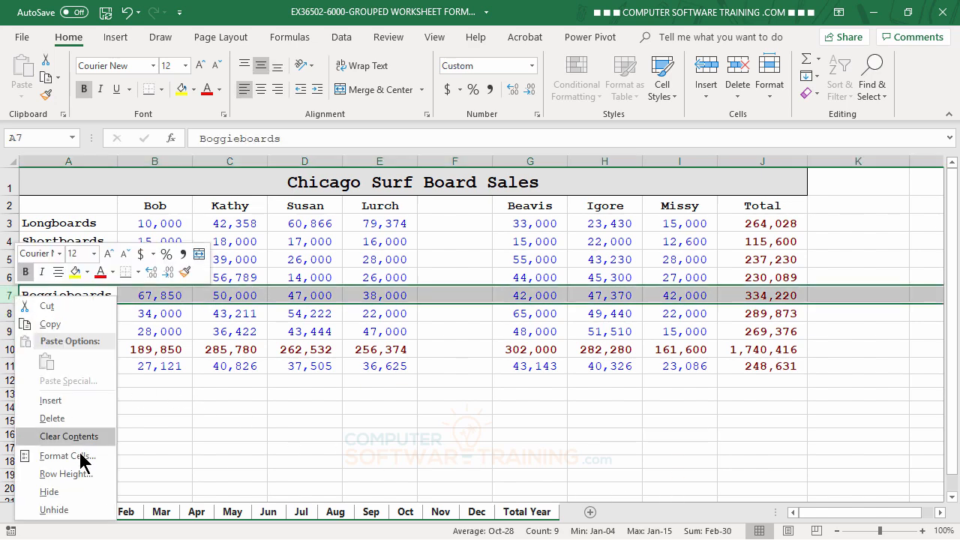
left_click(50, 400)
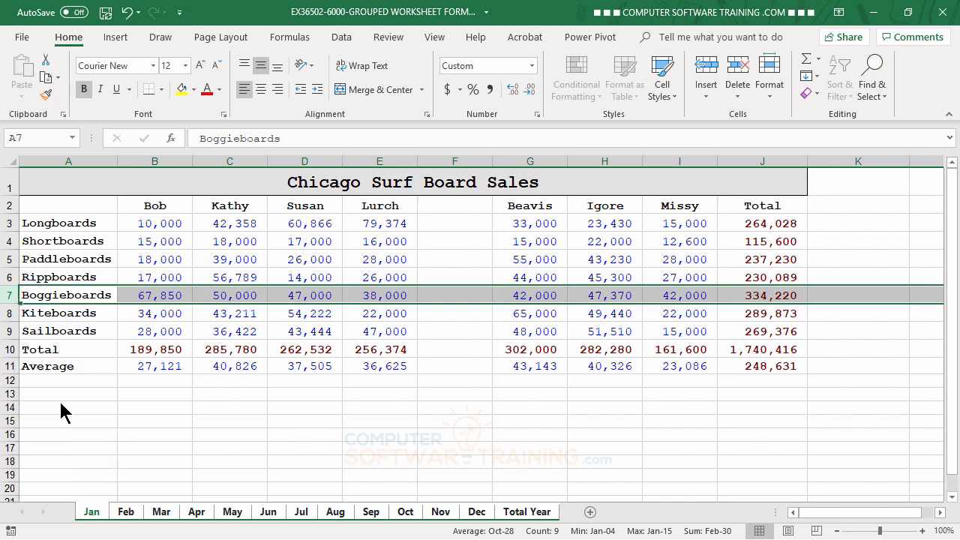
left_click(300, 438)
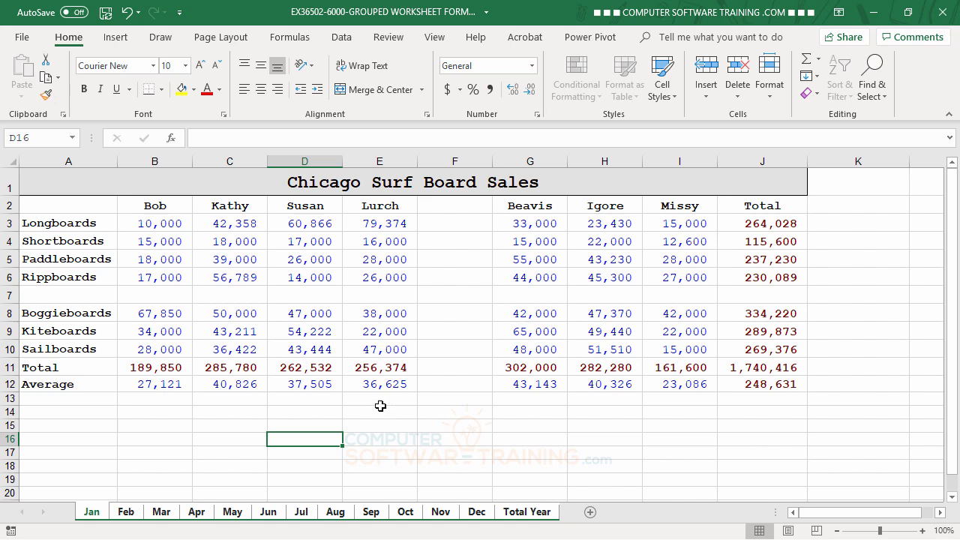
Go through the monthly sheets from Feb to Dec and check each for the new title, Average row, and inserted row and column
left_click(131, 513)
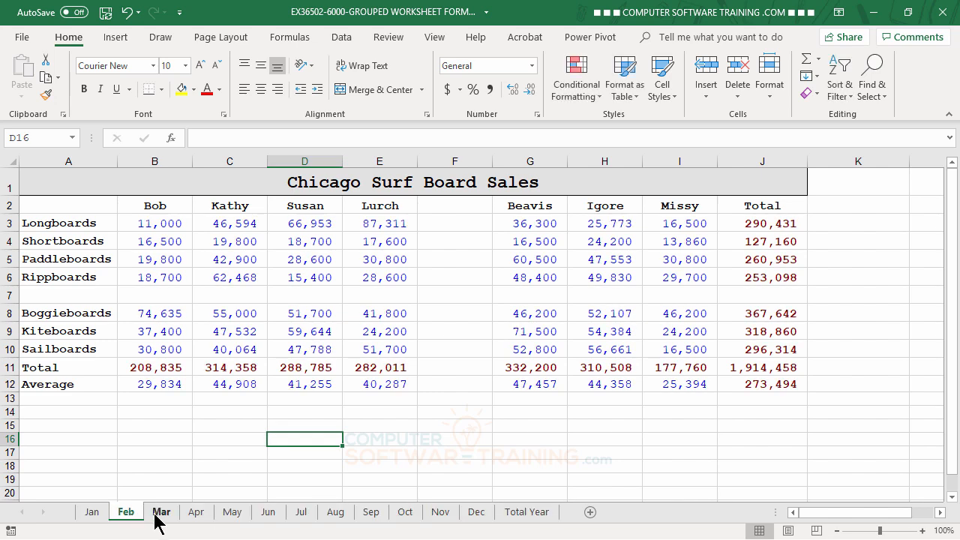
left_click(161, 516)
left_click(200, 517)
left_click(234, 515)
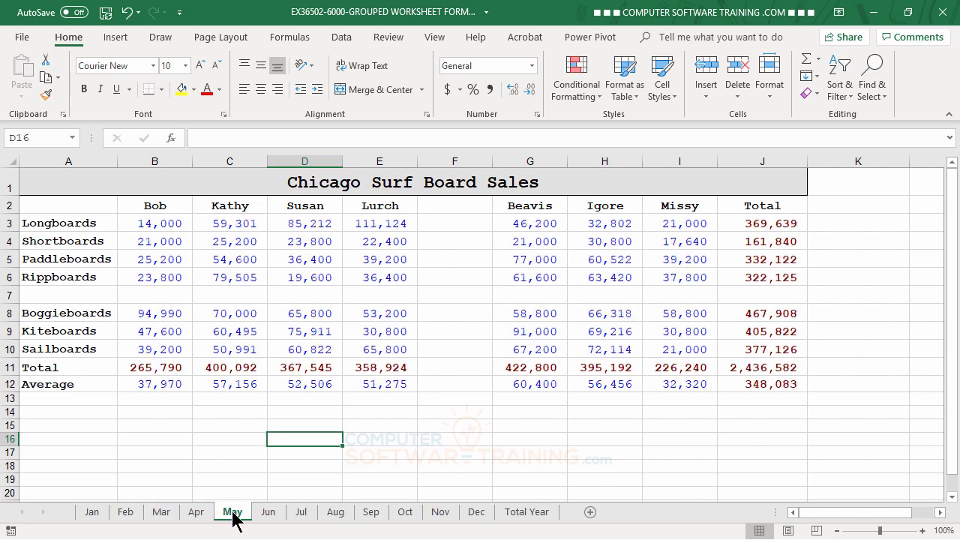
left_click(270, 514)
left_click(306, 516)
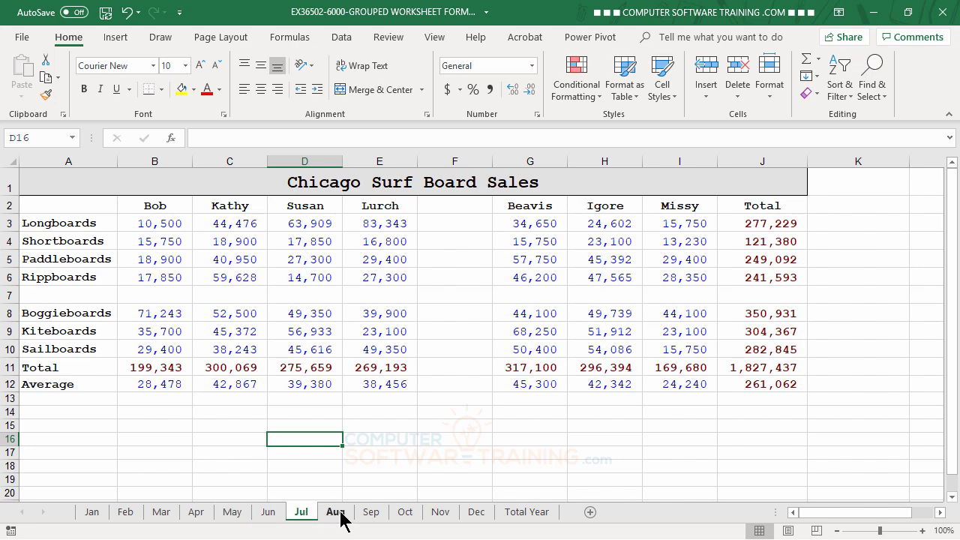
left_click(337, 517)
left_click(370, 516)
left_click(400, 516)
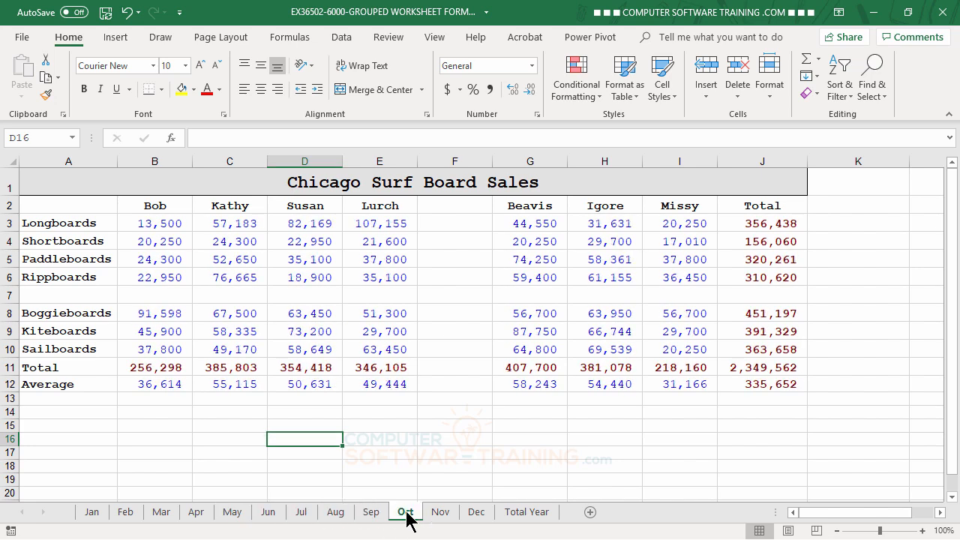
left_click(439, 516)
left_click(475, 518)
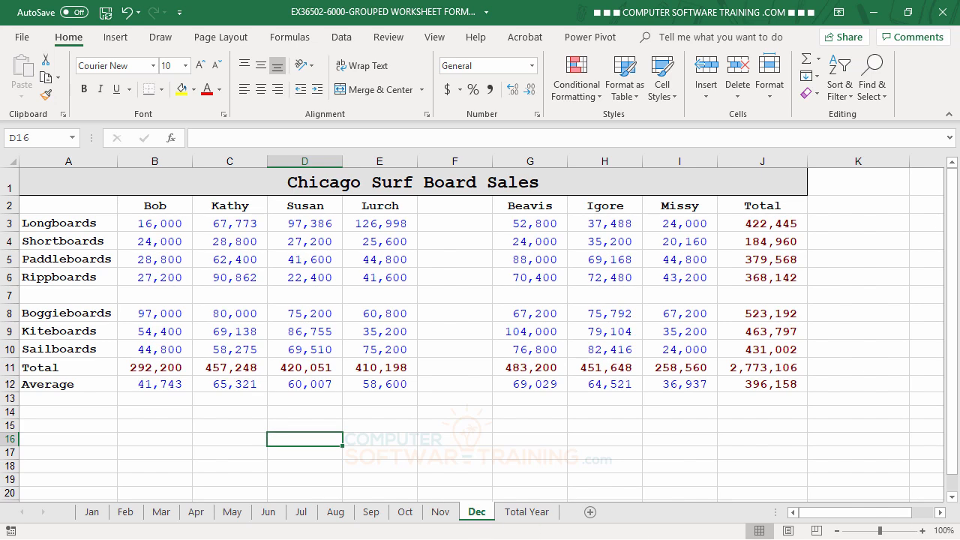